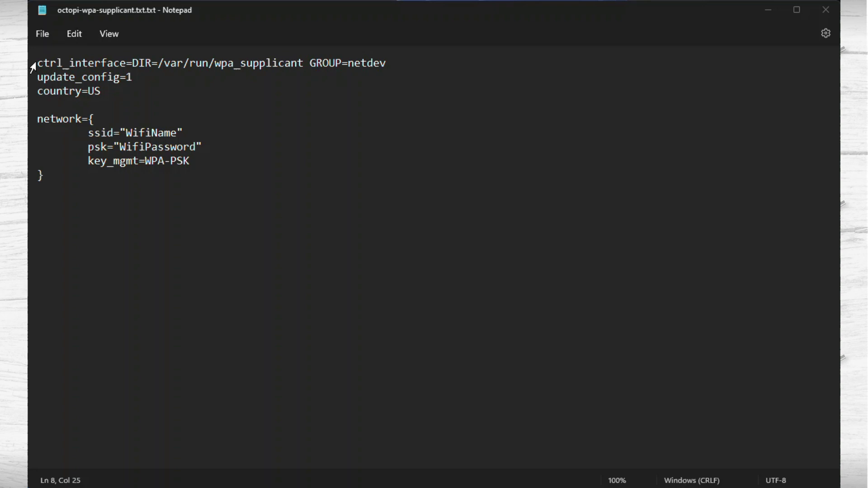
# Step: Highlight the ctrl_interface and update_config lines and the country code US in the WiFi notes
pyautogui.moveTo(40, 62); pyautogui.dragTo(37, 91)
pyautogui.press('Right')
pyautogui.hotkey('shift', 'Left')
pyautogui.hotkey('shift', 'Left')
pyautogui.press('Right')
pyautogui.hotkey('shift', 'Left')
pyautogui.hotkey('shift', 'Left')
pyautogui.press('Right')
pyautogui.doubleClick(90, 93)
pyautogui.press('Right')
pyautogui.doubleClick(91, 94)
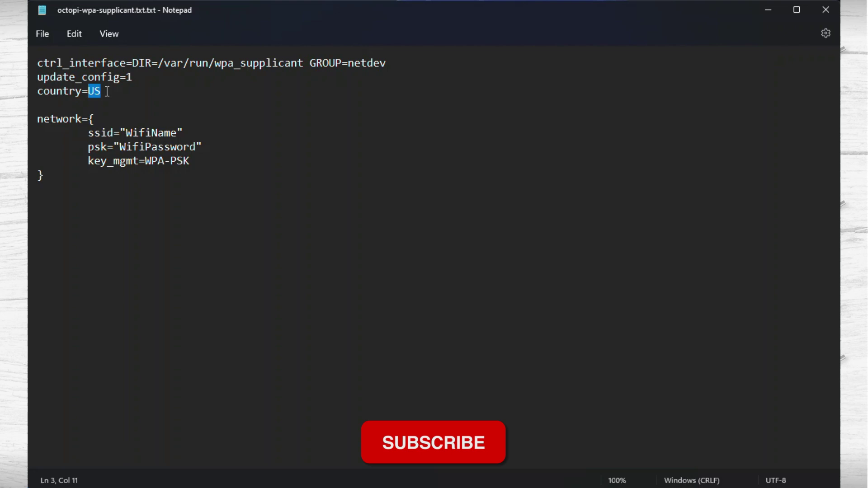
# Step: Highlight the ssid, password and key_mgmt=WPA-PSK lines, then switch to Chrome showing putty.org
pyautogui.click(107, 119)
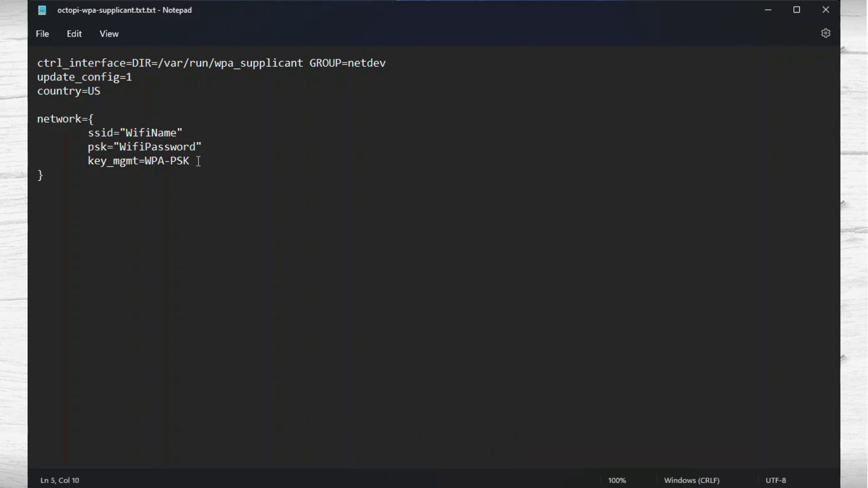
pyautogui.moveTo(197, 161); pyautogui.dragTo(89, 162)
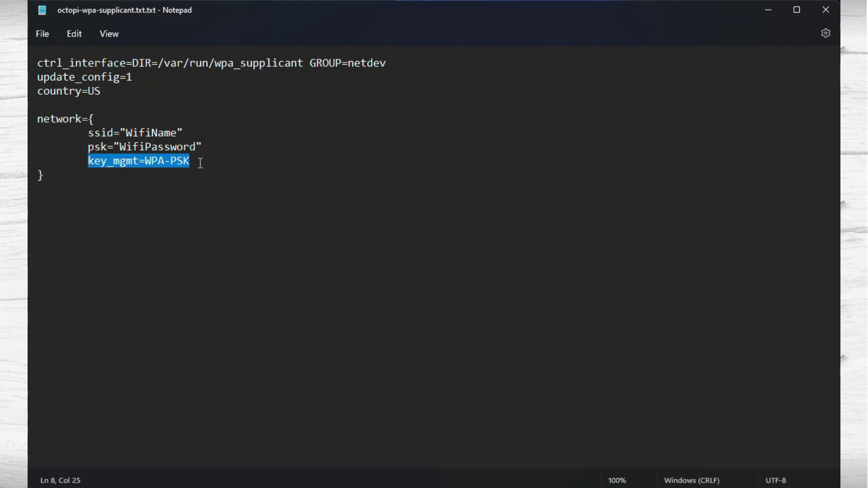
pyautogui.moveTo(184, 133); pyautogui.dragTo(94, 133)
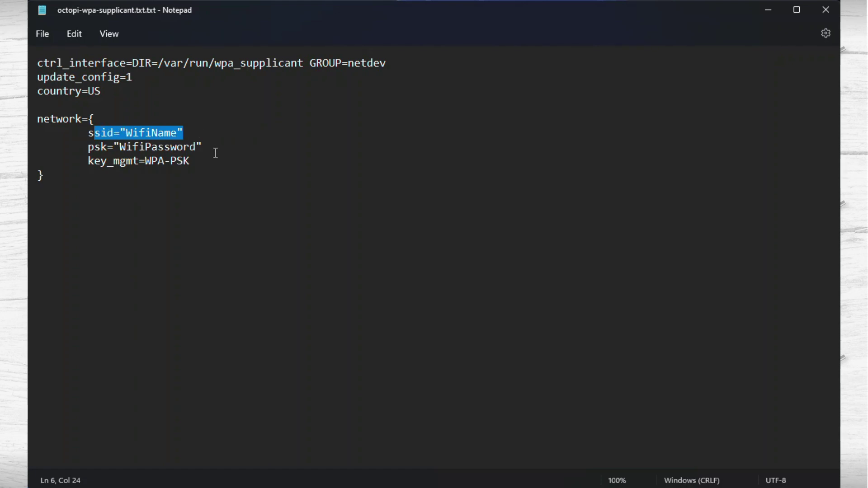
pyautogui.moveTo(220, 149); pyautogui.dragTo(150, 154)
pyautogui.moveTo(204, 162); pyautogui.dragTo(89, 159)
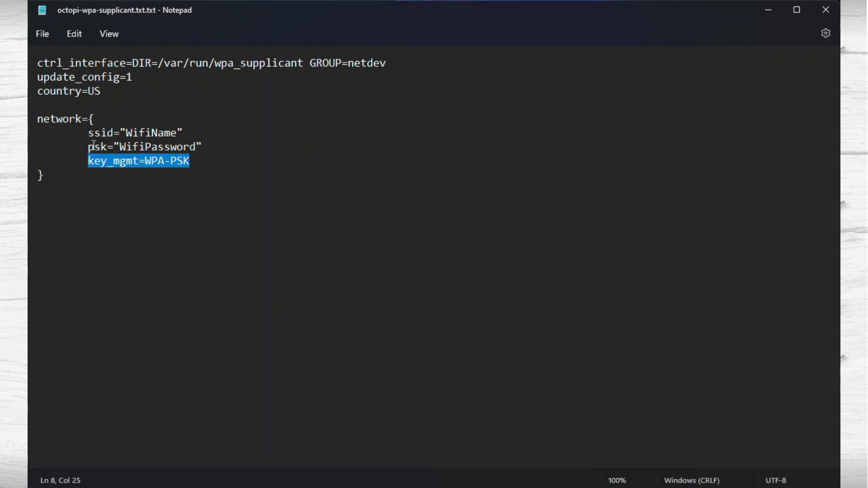
pyautogui.click(181, 177)
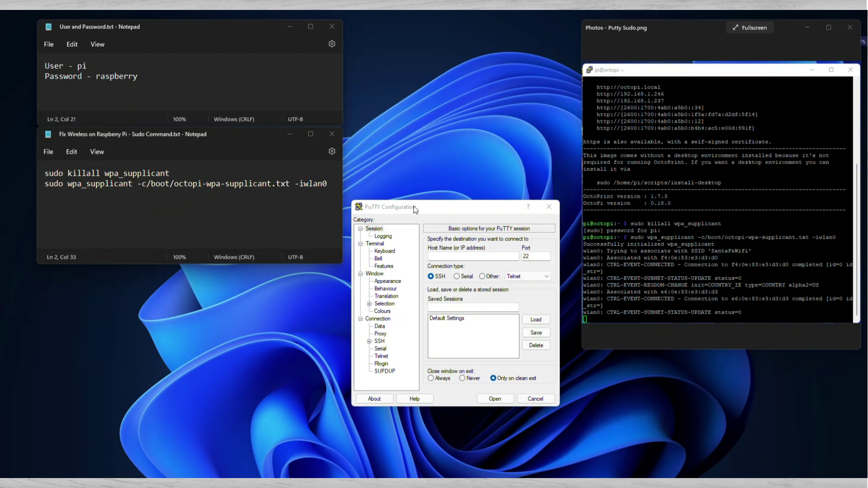
pyautogui.click(401, 210)
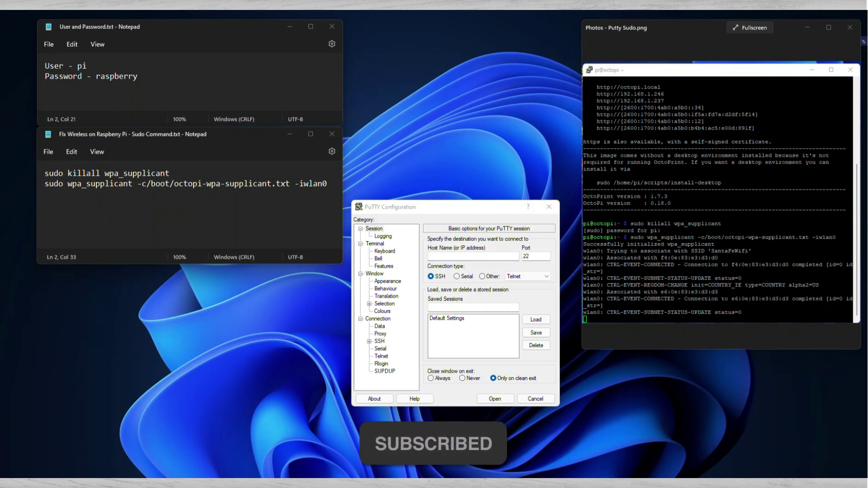
pyautogui.hotkey('alt', 'Tab')
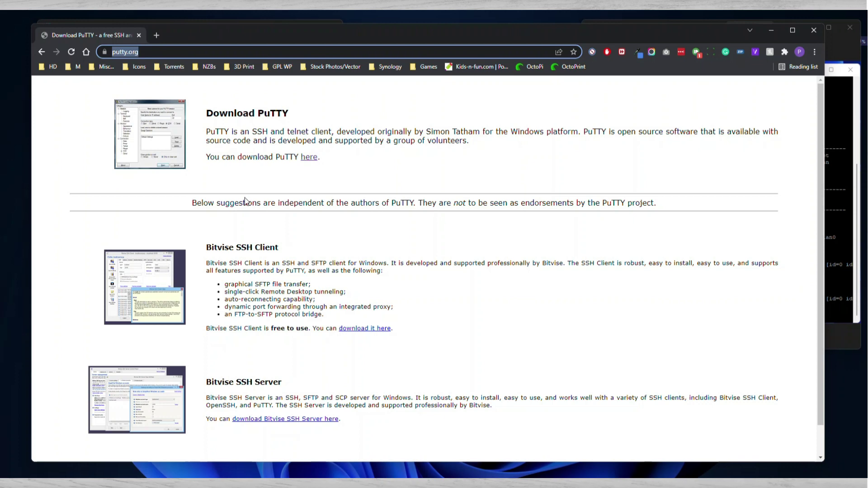
# Step: Follow the putty.org download link to the PuTTY latest-release page and scroll to the binaries
pyautogui.click(311, 159)
pyautogui.click(311, 161)
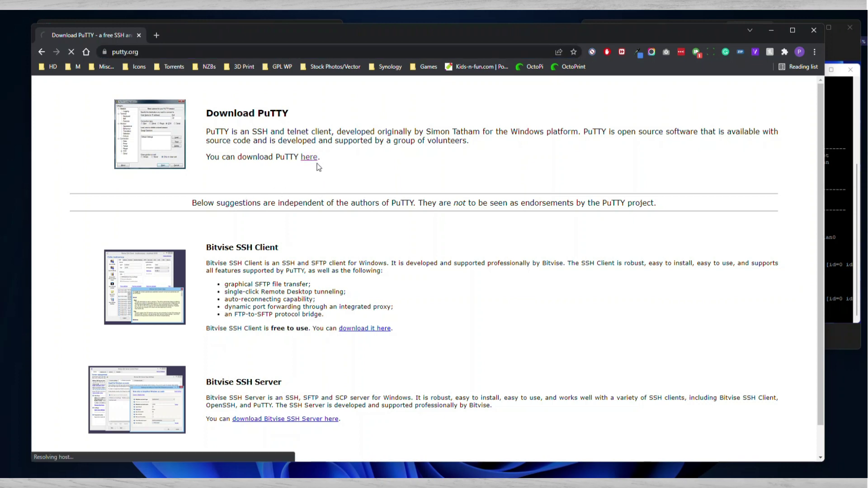
pyautogui.scroll(-4, 377, 270)
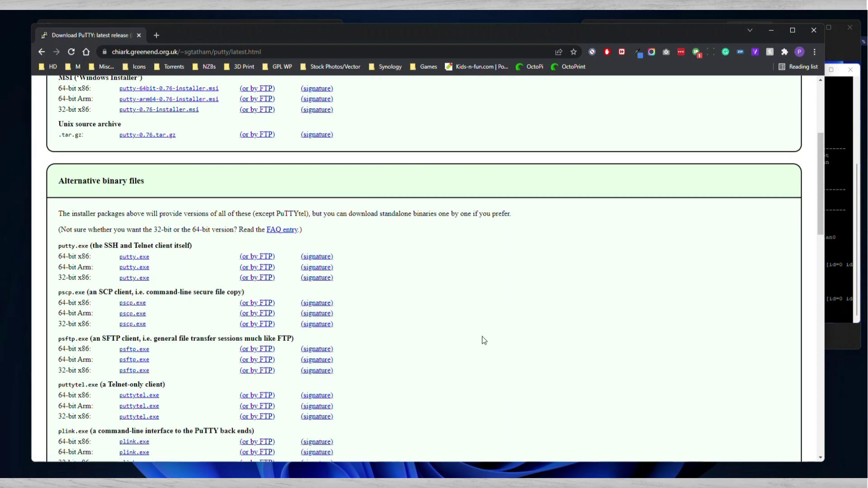
# Step: Minimize Chrome and move the PuTTY Configuration window higher up the desktop
pyautogui.click(771, 31)
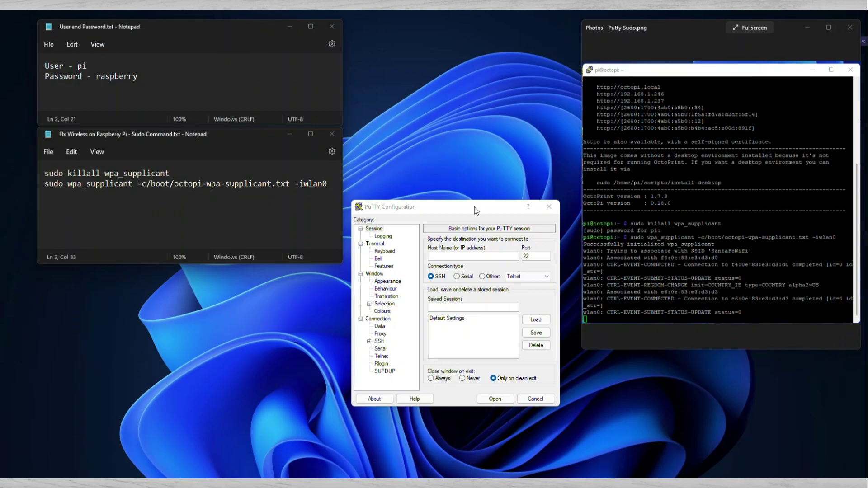
pyautogui.moveTo(474, 207); pyautogui.dragTo(474, 175)
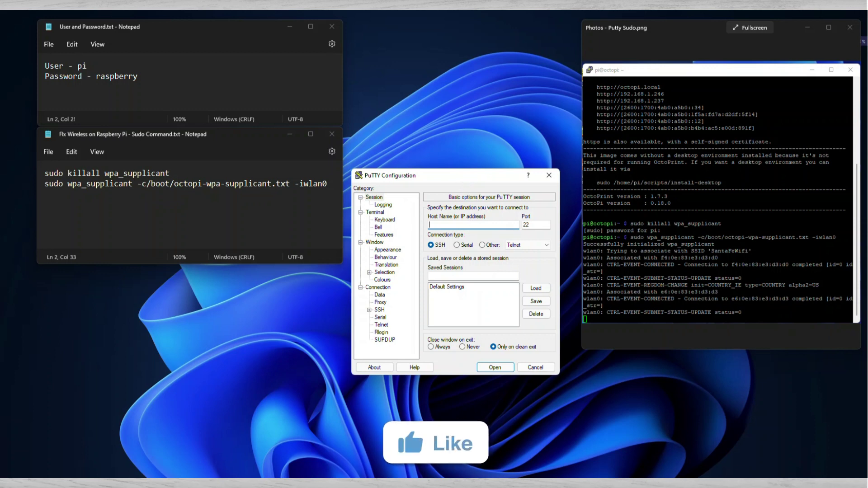
pyautogui.moveTo(465, 175); pyautogui.dragTo(469, 174)
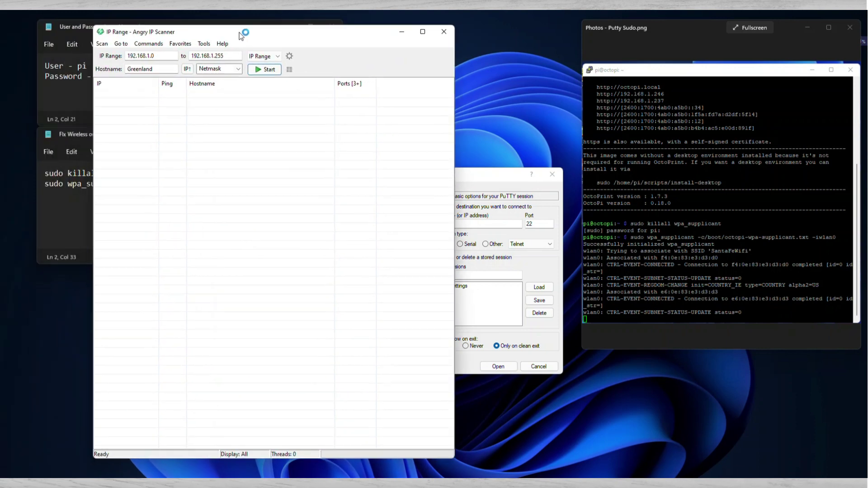
# Step: Scan 192.168.1.x, sort results by hostname, and pick out octopi.attlocal.net at 192.168.1.237
pyautogui.moveTo(250, 27); pyautogui.dragTo(336, 71)
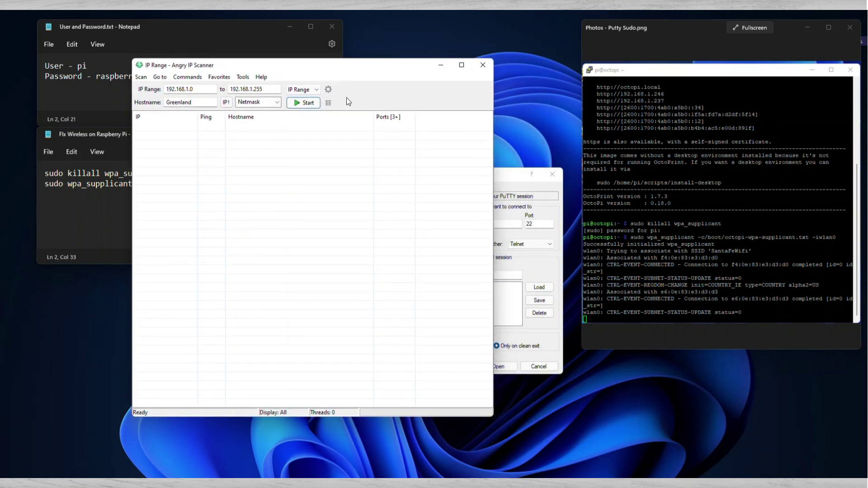
pyautogui.click(306, 103)
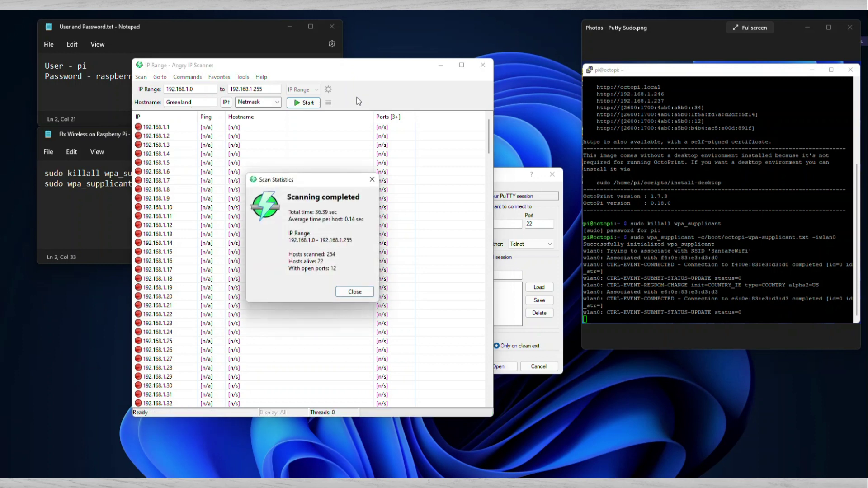
pyautogui.click(355, 292)
pyautogui.click(305, 117)
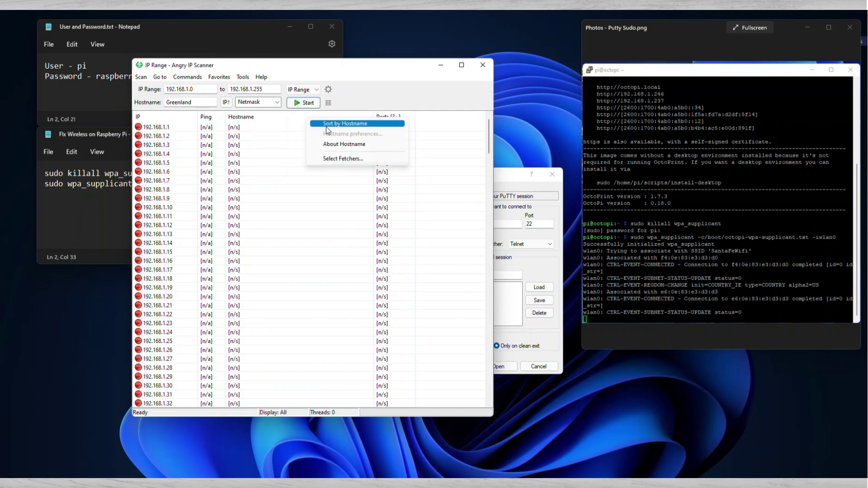
pyautogui.click(326, 127)
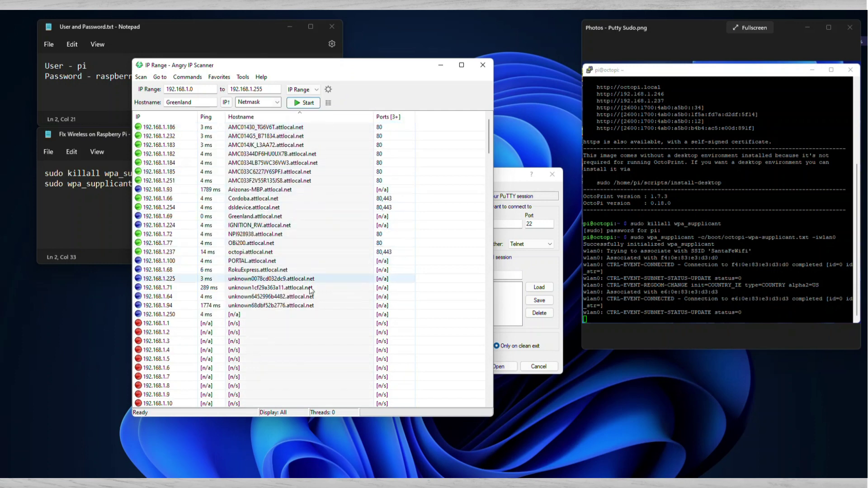
pyautogui.click(289, 252)
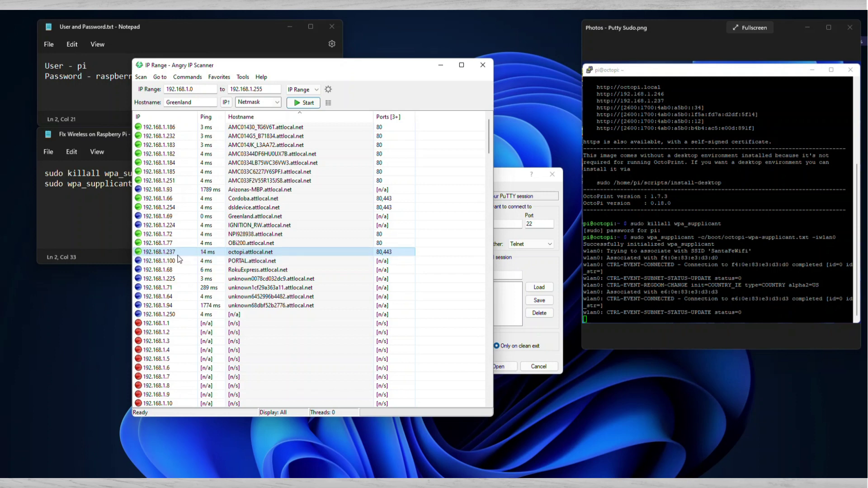
# Step: Open an SSH connection to 192.168.1.237 and accept the Pi's host key
pyautogui.moveTo(497, 175); pyautogui.dragTo(484, 177)
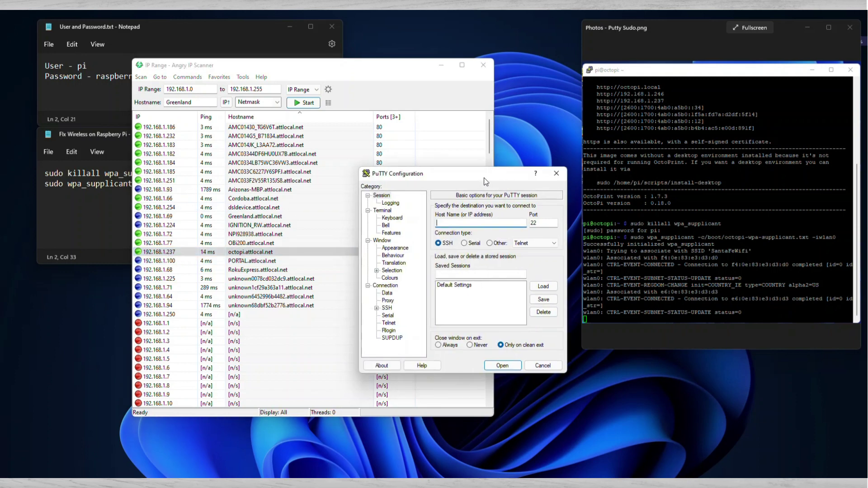
pyautogui.write('192.168.1.237')
pyautogui.click(512, 369)
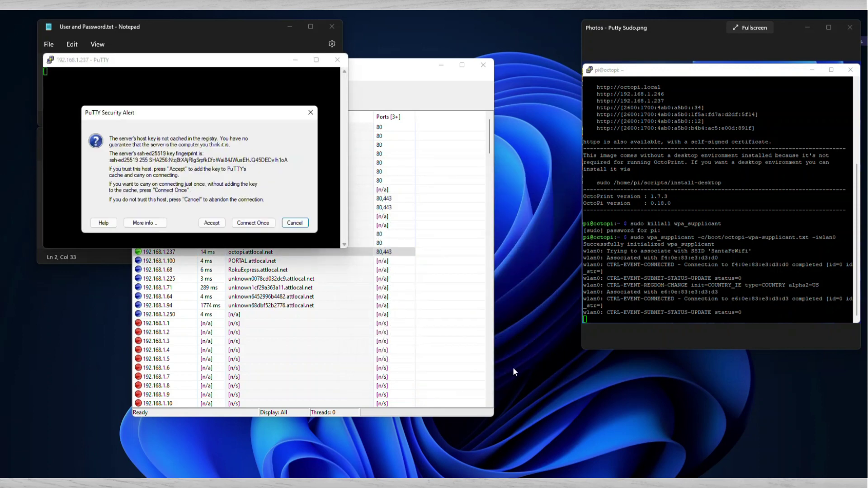
pyautogui.click(212, 223)
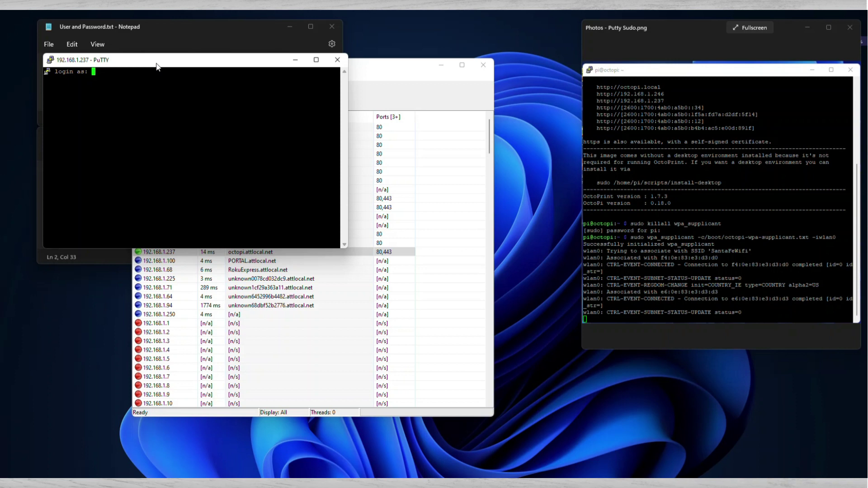
# Step: Arrange the terminal beside the credential notes, minimise the scanner, and log in as 'pi'
pyautogui.moveTo(157, 65); pyautogui.dragTo(351, 203)
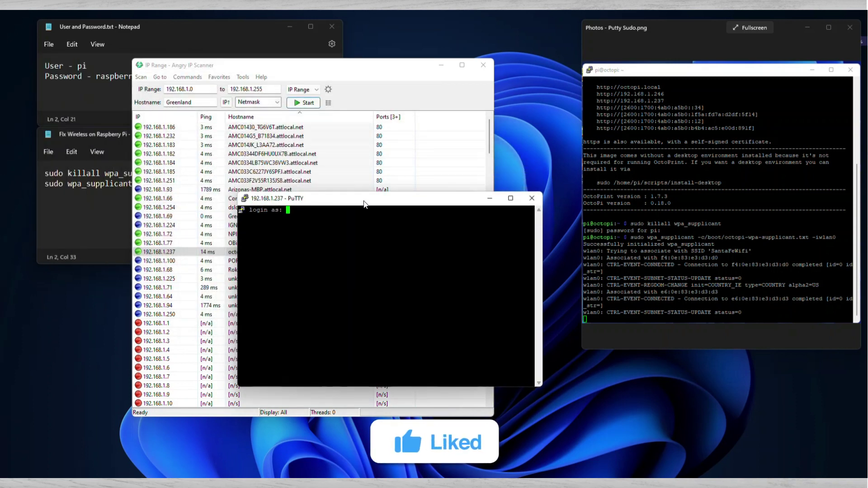
pyautogui.click(441, 65)
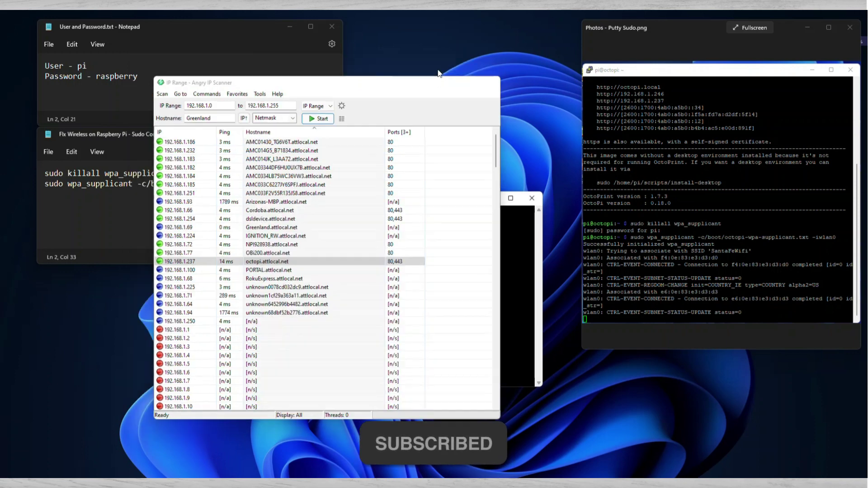
pyautogui.moveTo(364, 201); pyautogui.dragTo(363, 67)
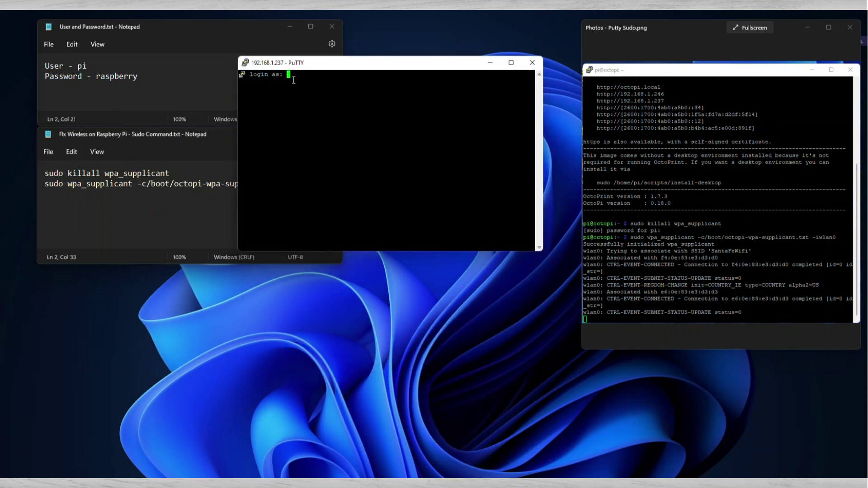
pyautogui.click(168, 32)
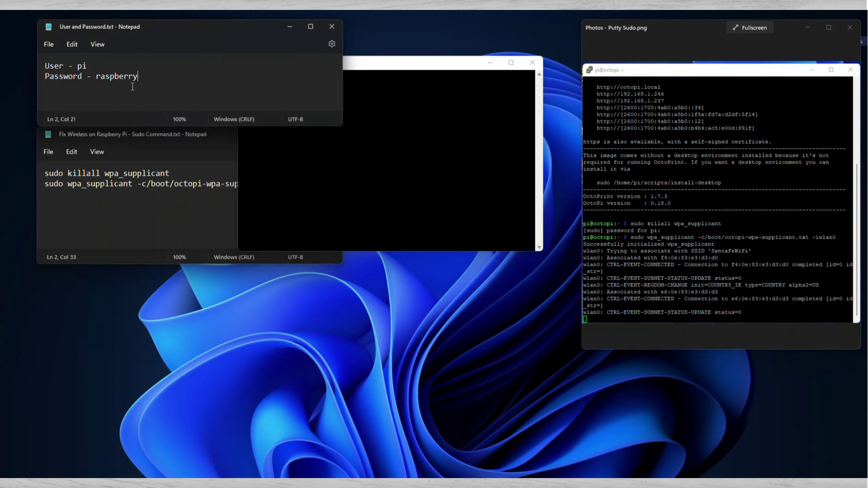
pyautogui.click(367, 67)
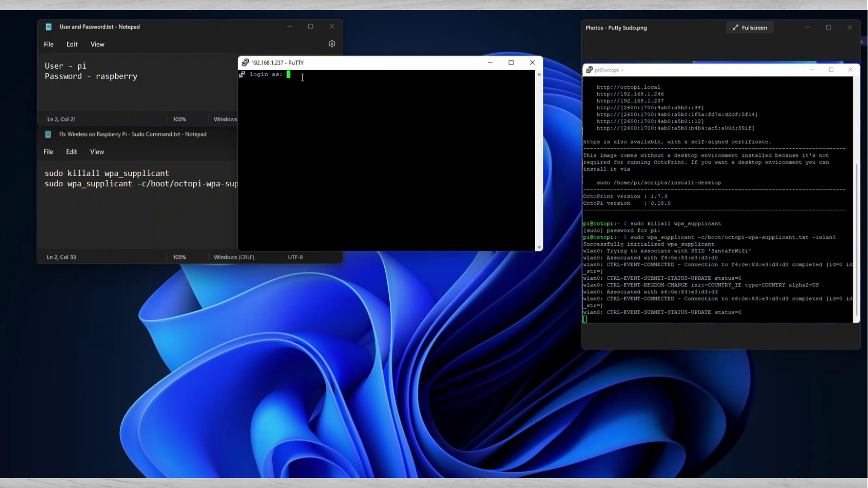
pyautogui.write('pi')
pyautogui.press('Return')
pyautogui.press('Return')
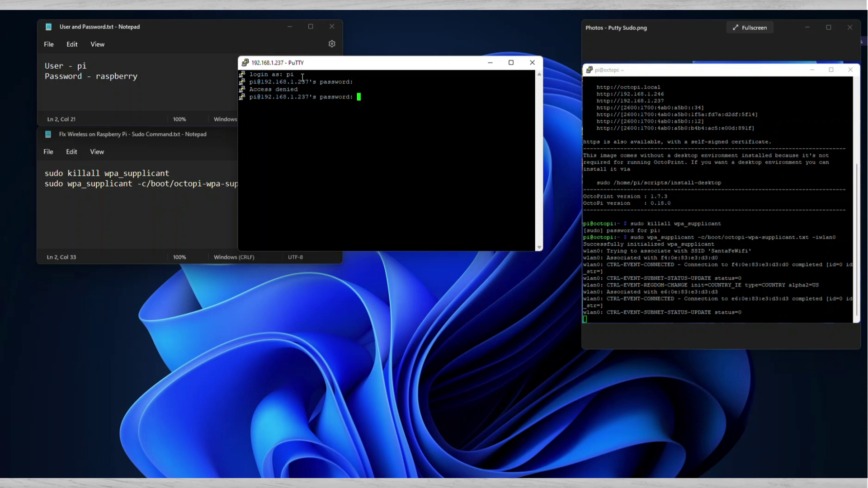
# Step: Submit the password, then enter 'sudo kill all wpa_supplicant' from the notes at the octopi prompt
pyautogui.press('Return')
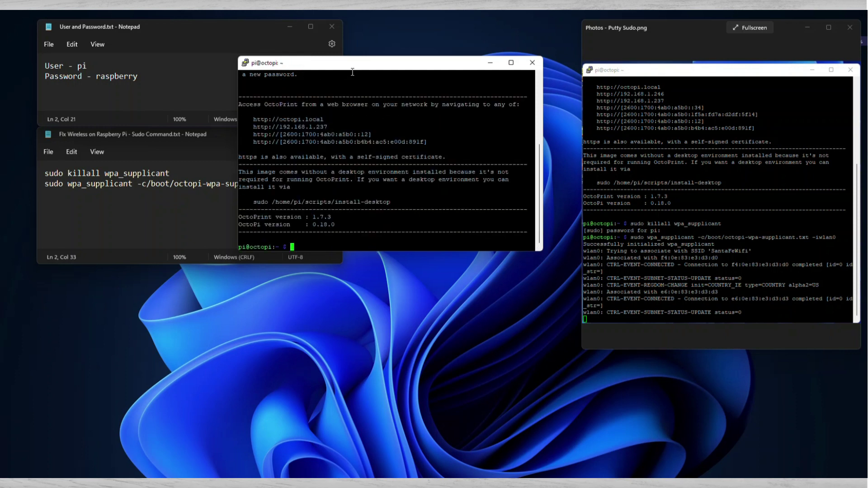
pyautogui.moveTo(346, 68); pyautogui.dragTo(382, 59)
pyautogui.moveTo(236, 137); pyautogui.dragTo(239, 261)
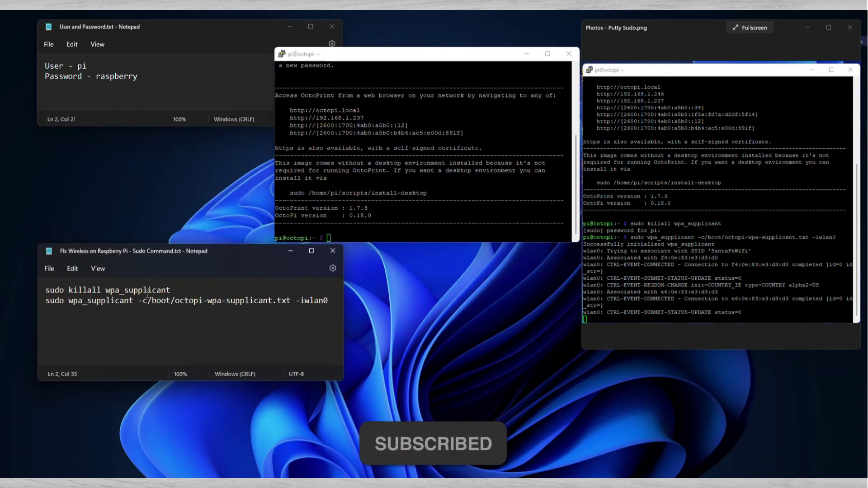
pyautogui.moveTo(170, 290); pyautogui.dragTo(47, 295)
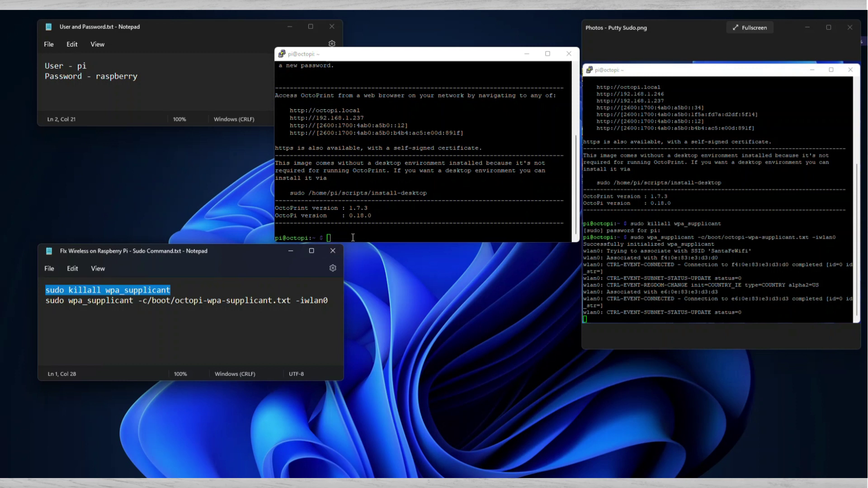
pyautogui.click(327, 238)
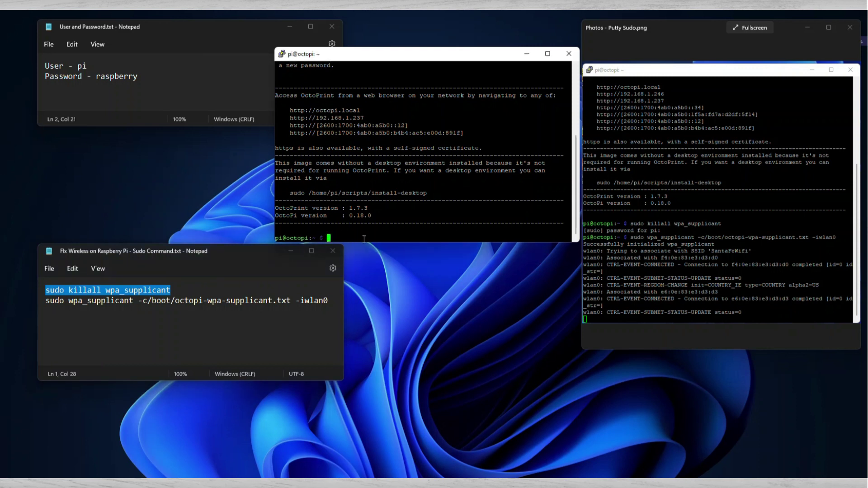
pyautogui.write('sudo ki')
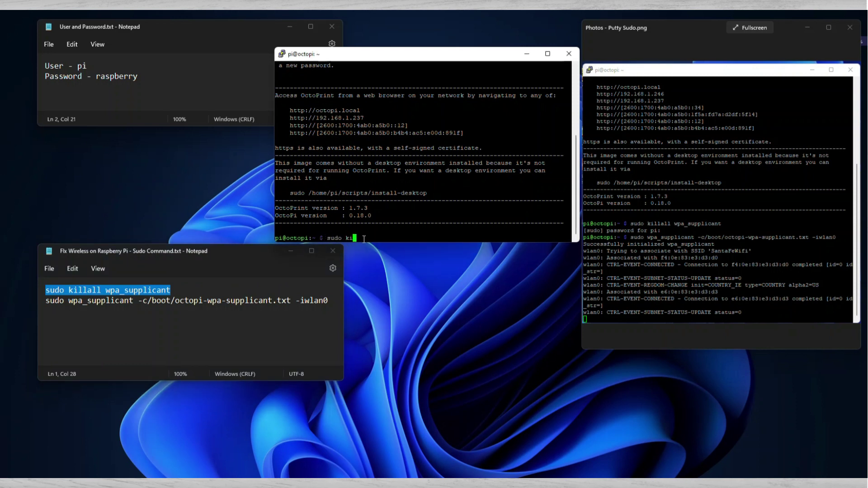
pyautogui.write('ll all wpa_supplicant')
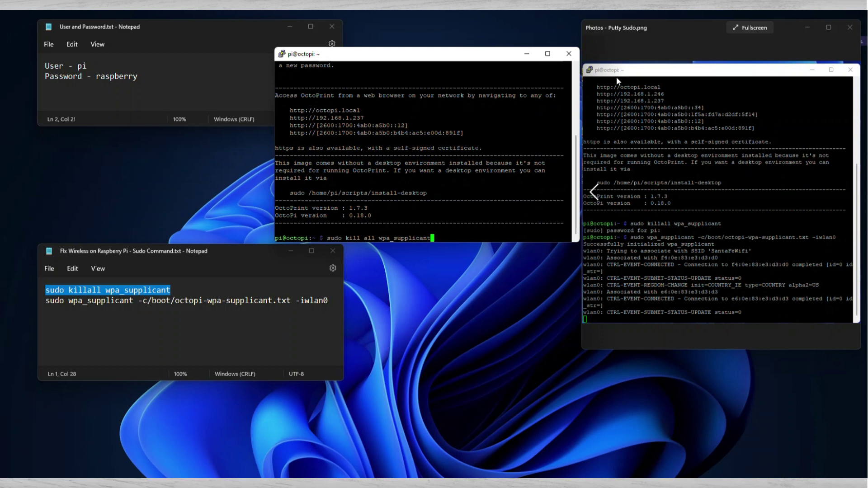
# Step: Narrow the terminal, flip Photos to the forum post and back to Putty Sudo.png, then widen it
pyautogui.moveTo(582, 84); pyautogui.dragTo(571, 112)
pyautogui.click(589, 168)
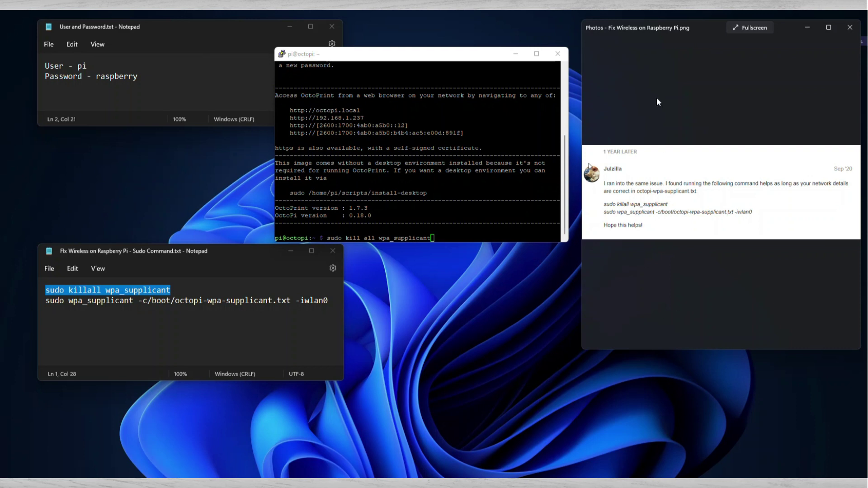
pyautogui.moveTo(682, 28); pyautogui.dragTo(677, 29)
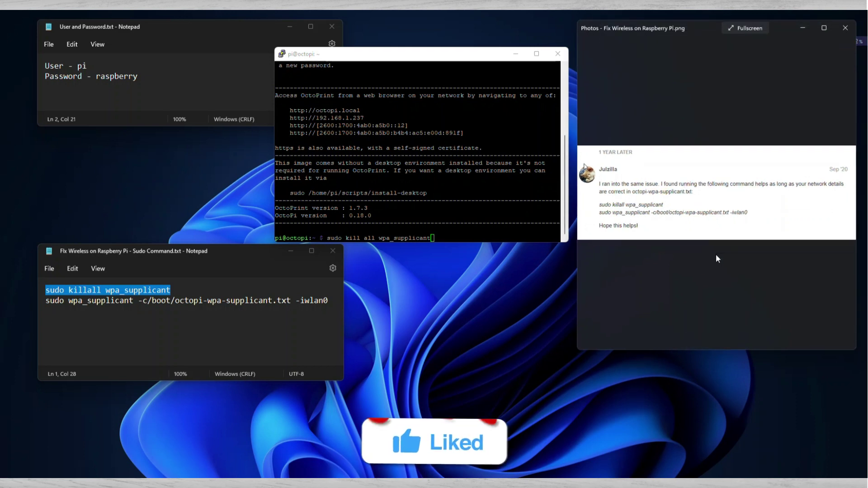
pyautogui.click(732, 326)
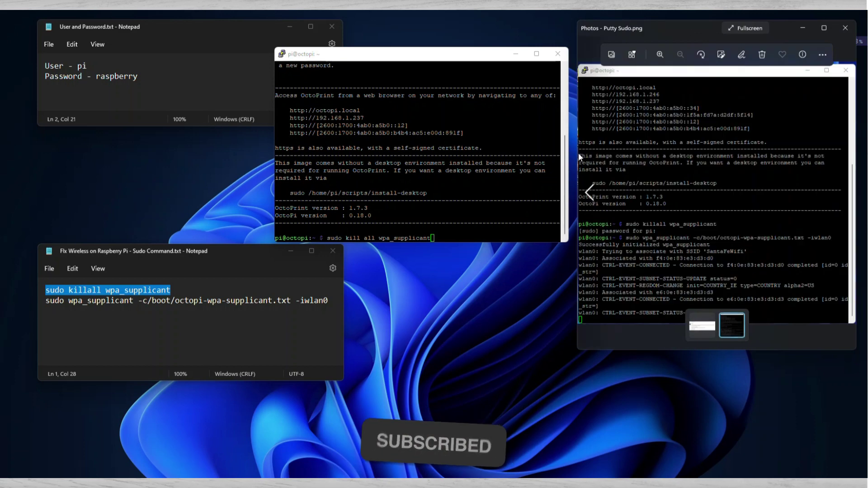
pyautogui.moveTo(577, 152); pyautogui.dragTo(368, 152)
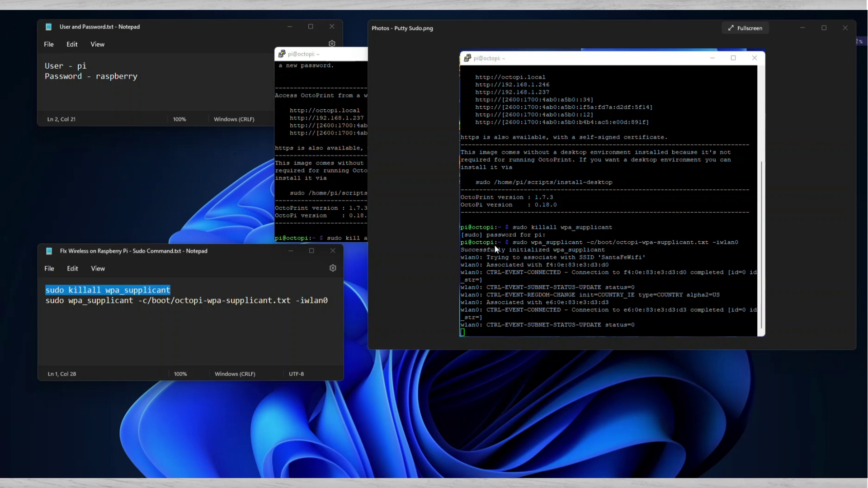
# Step: Select the second wpa_supplicant command in the notes and focus the Putty Sudo.png screenshot
pyautogui.moveTo(337, 301); pyautogui.dragTo(38, 300)
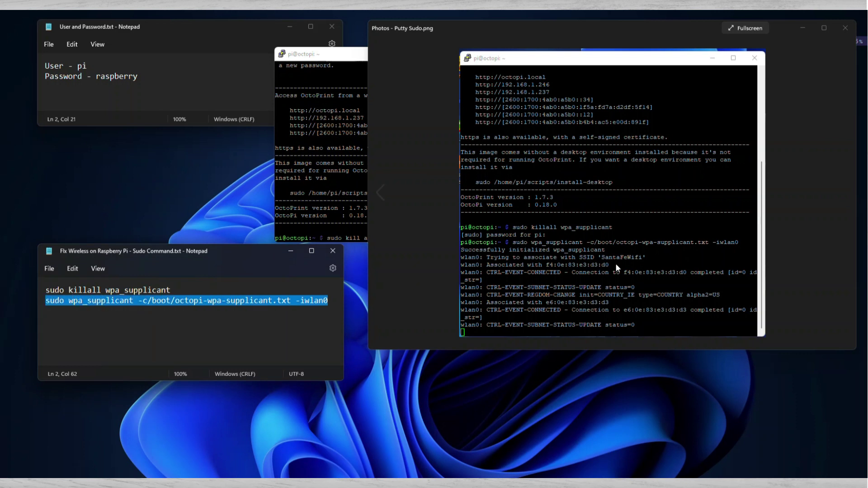
pyautogui.click(526, 243)
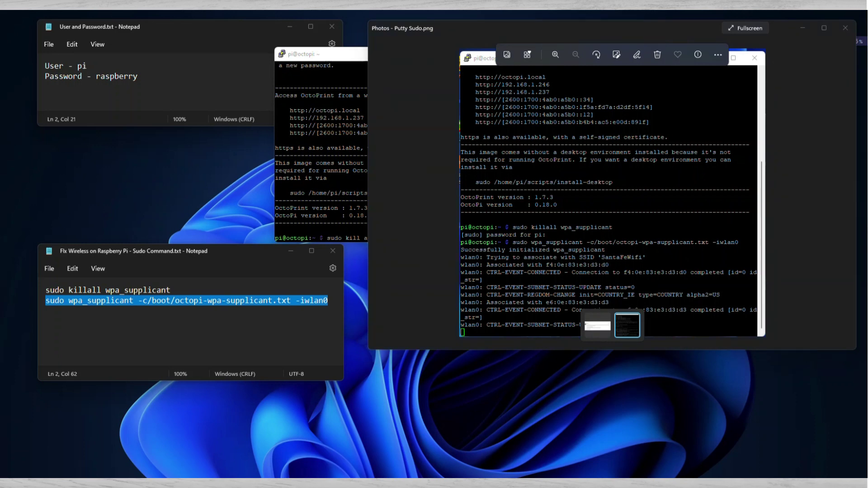
# Step: Switch to the OctoPrint dashboard and toggle the State and Connection panels
pyautogui.hotkey('alt', 'Tab')
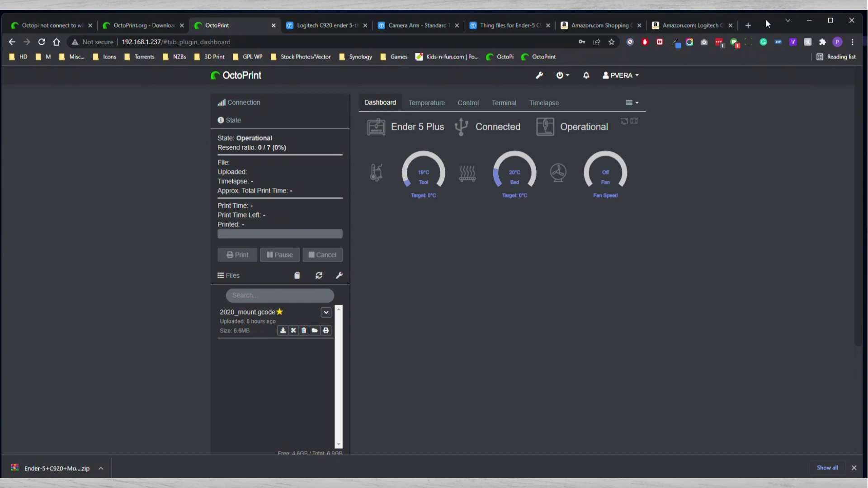
pyautogui.click(253, 42)
pyautogui.click(247, 77)
pyautogui.click(232, 119)
pyautogui.doubleClick(232, 119)
pyautogui.click(243, 105)
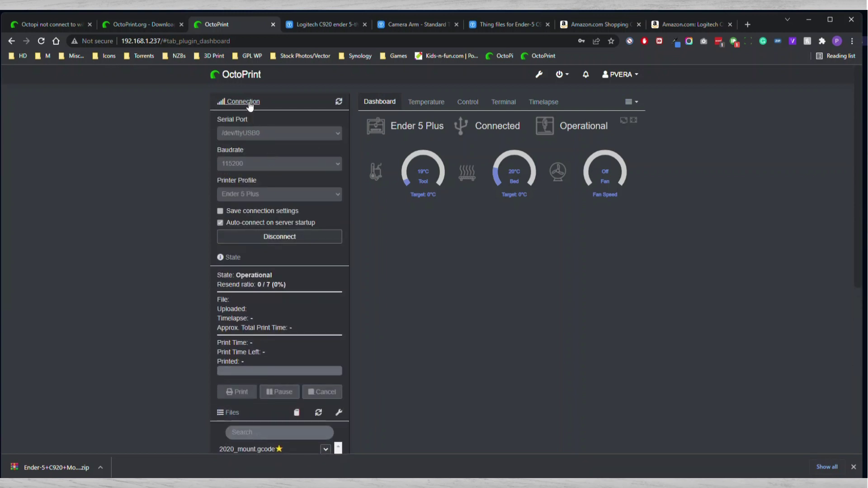
pyautogui.click(250, 104)
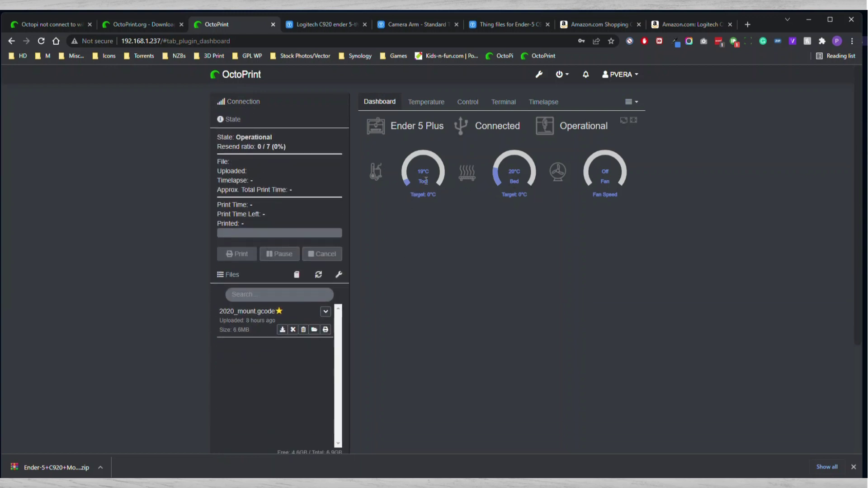
# Step: Browse OctoPrint's Temperature, Control, Terminal and Timelapse tabs
pyautogui.click(430, 102)
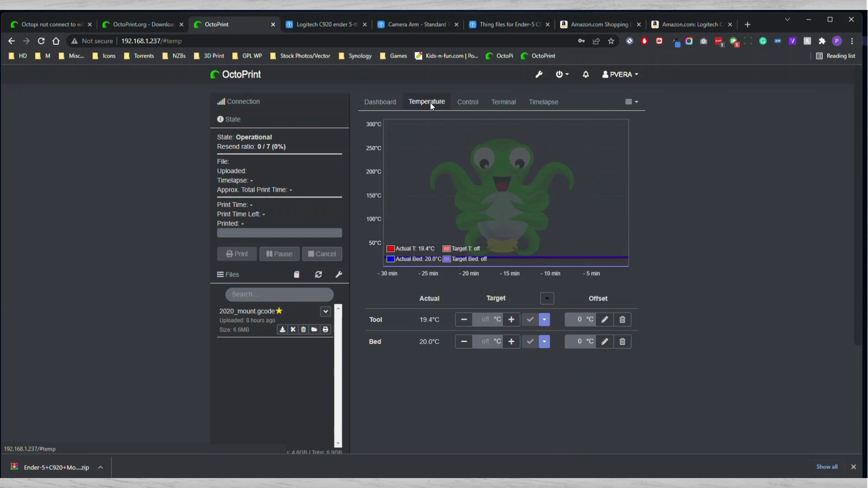
pyautogui.click(473, 104)
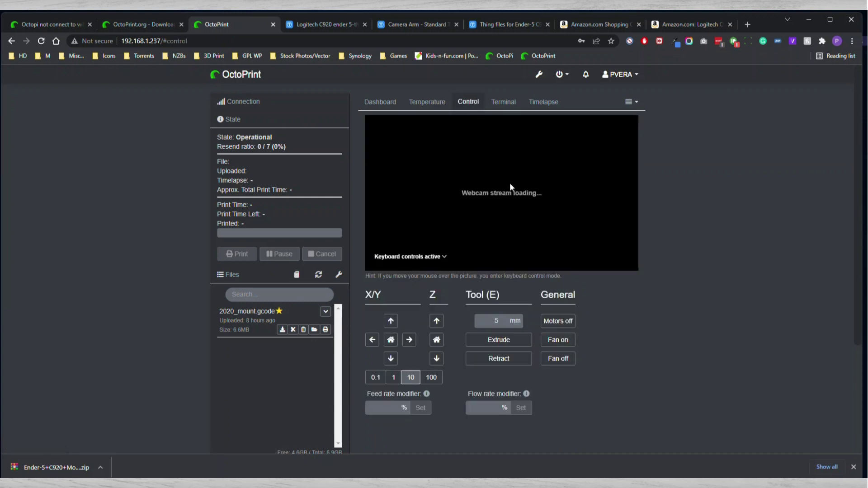
pyautogui.click(504, 102)
pyautogui.click(547, 106)
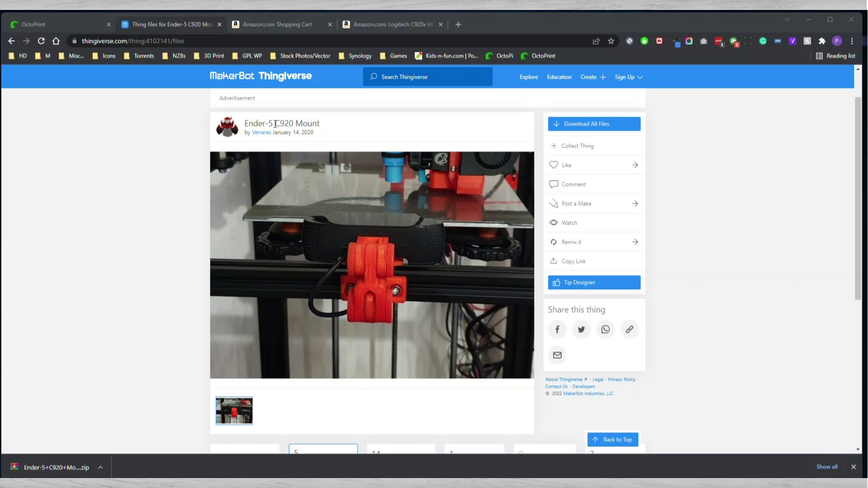
# Step: Check the Logitech C920x Amazon listing, then return to the Ender-5 C920 Mount page
pyautogui.click(384, 25)
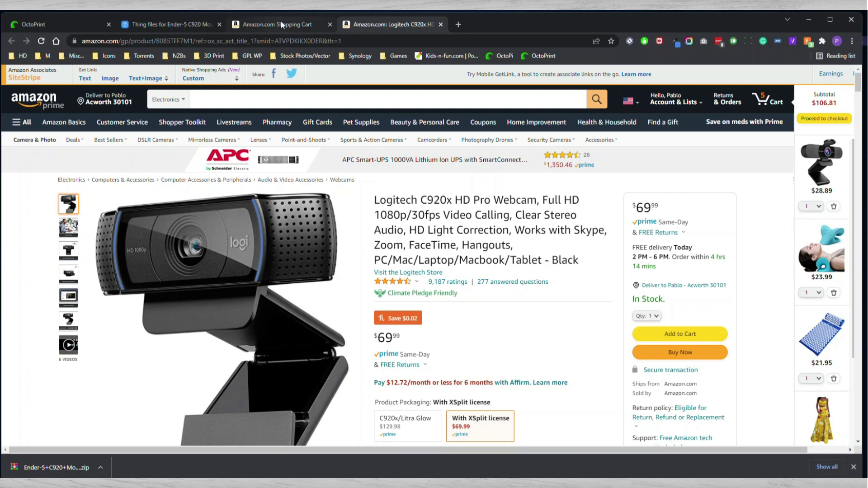
pyautogui.click(183, 22)
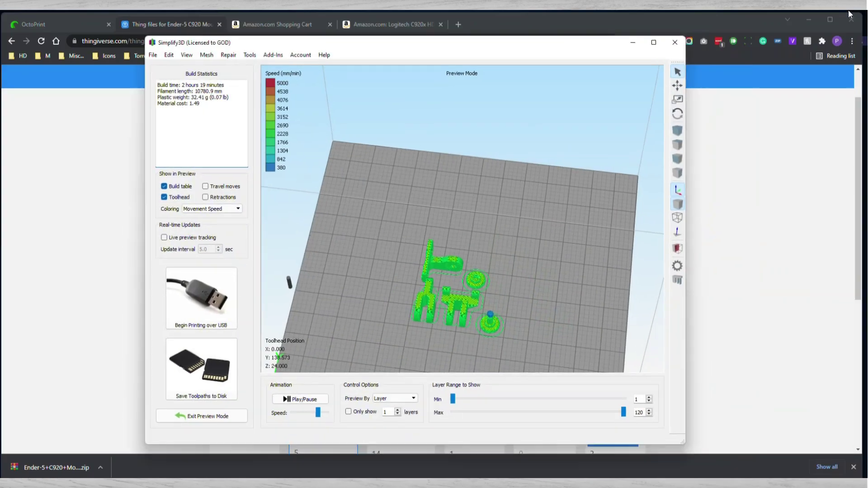
# Step: Export the toolpaths as 2020_mount.gcode on the Desktop, overwriting the existing file, and return to the browser
pyautogui.moveTo(587, 42); pyautogui.dragTo(568, 34)
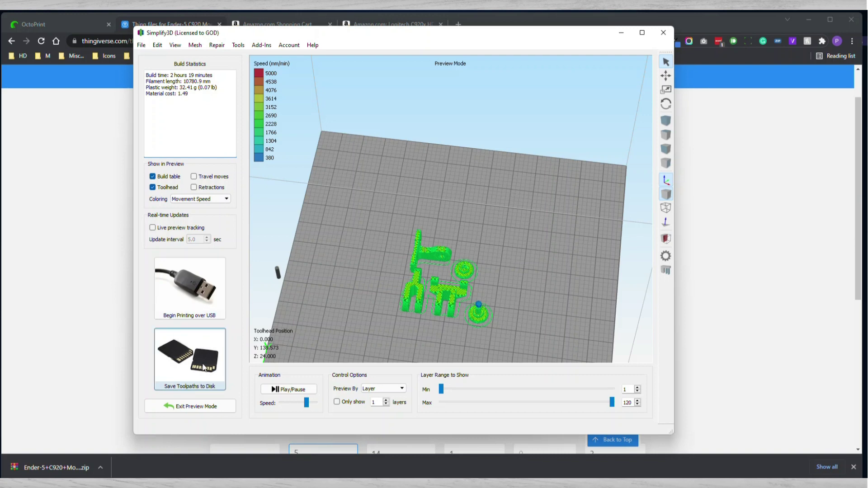
pyautogui.click(203, 367)
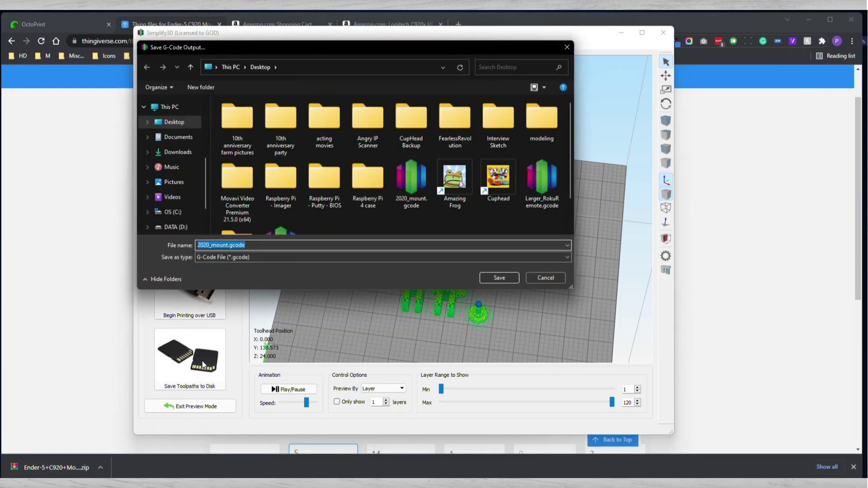
pyautogui.click(484, 277)
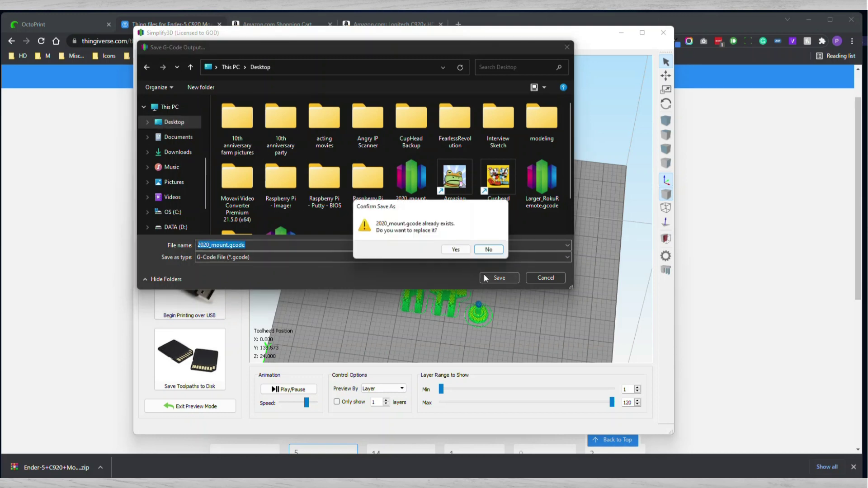
pyautogui.click(465, 250)
pyautogui.click(745, 257)
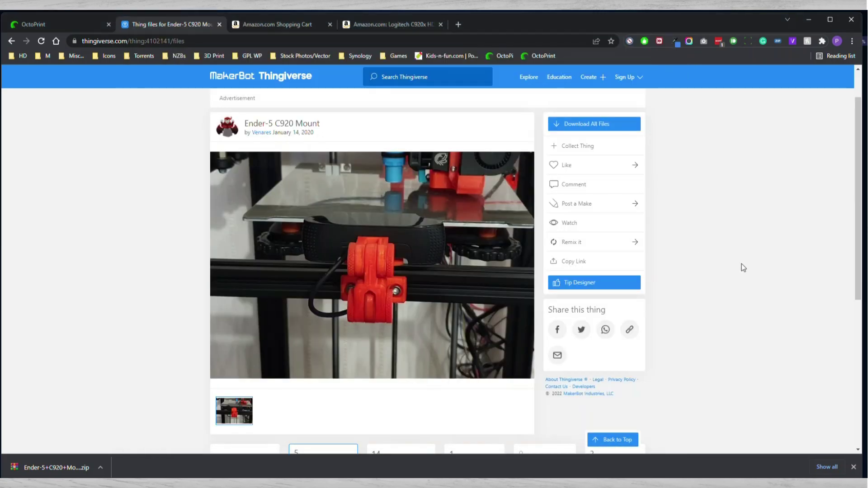
# Step: Upload the 6.6MB 2020_mount.gcode into OctoPrint and load it to print, about 03:08:37 estimated
pyautogui.click(58, 25)
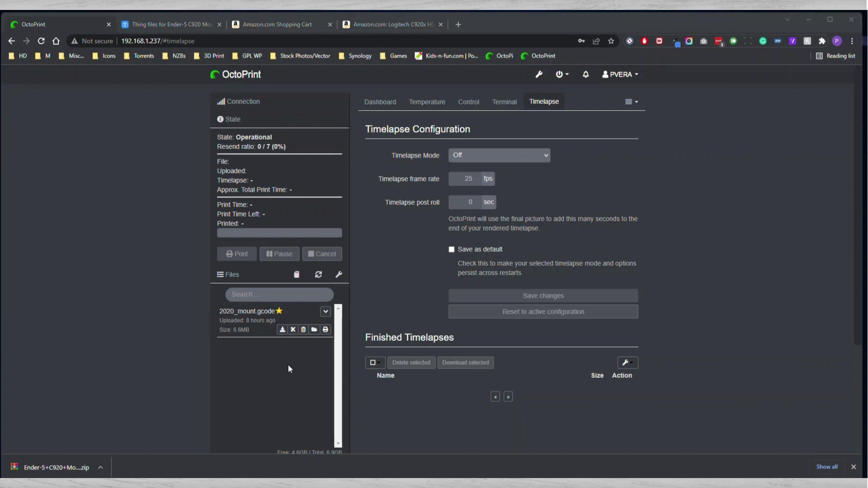
pyautogui.moveTo(855, 356)
pyautogui.moveTo(862, 332); pyautogui.dragTo(278, 394)
pyautogui.click(326, 333)
pyautogui.click(326, 348)
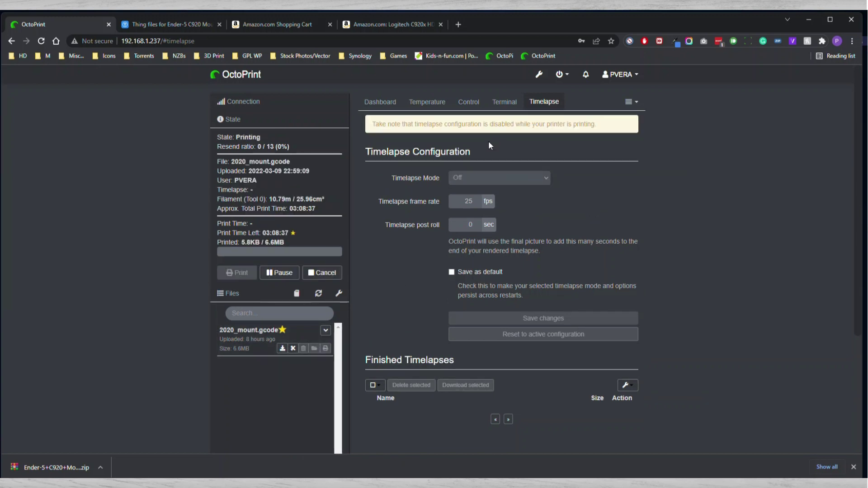
# Step: Show the Dashboard with 2020_mount.gcode printing at 0%, layer 0 of 120
pyautogui.click(380, 102)
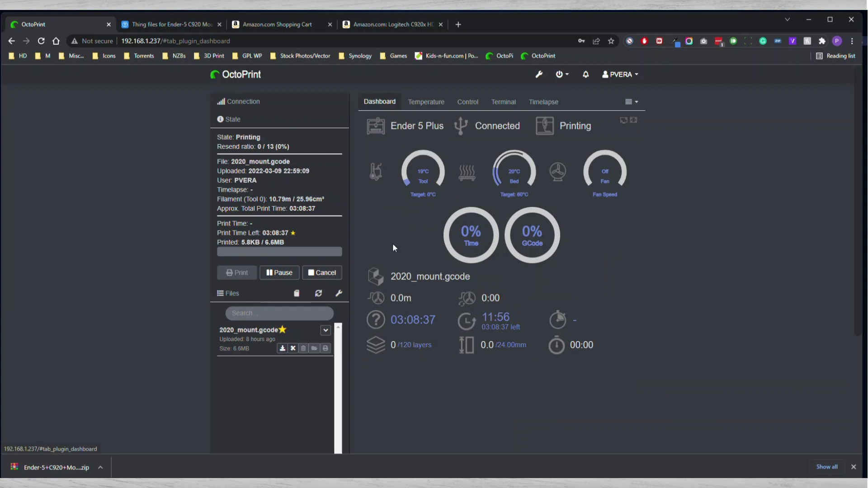